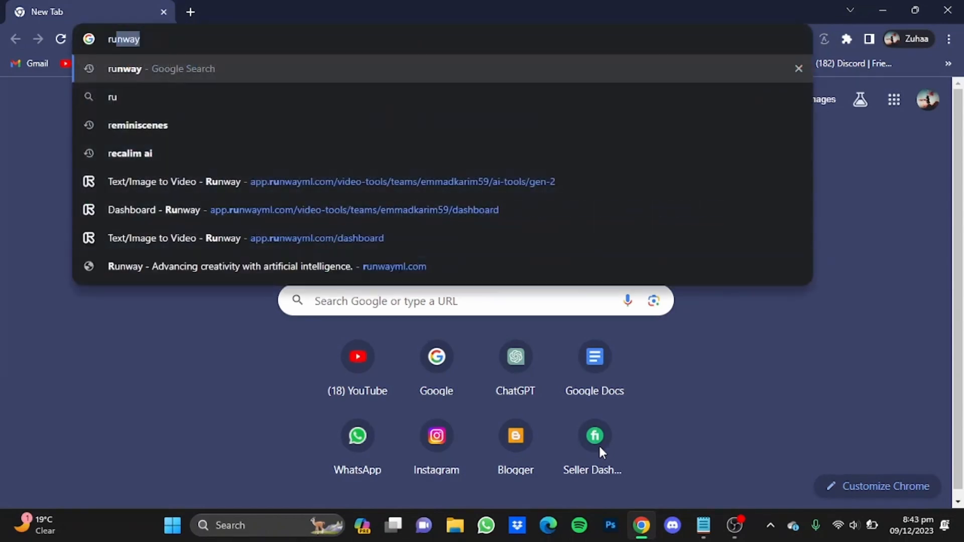
Search the web for "runway ai" and open the official Runway website.
text(i)
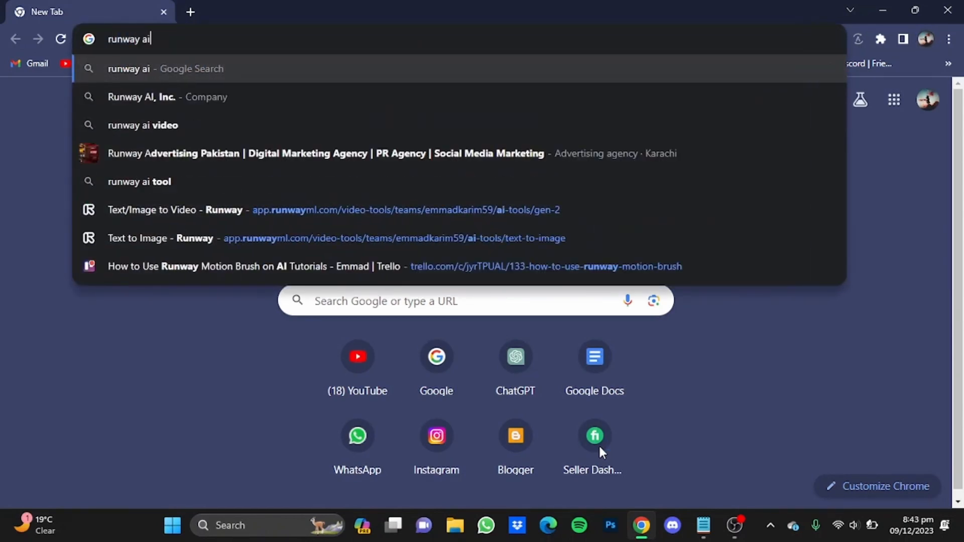
key(Return)
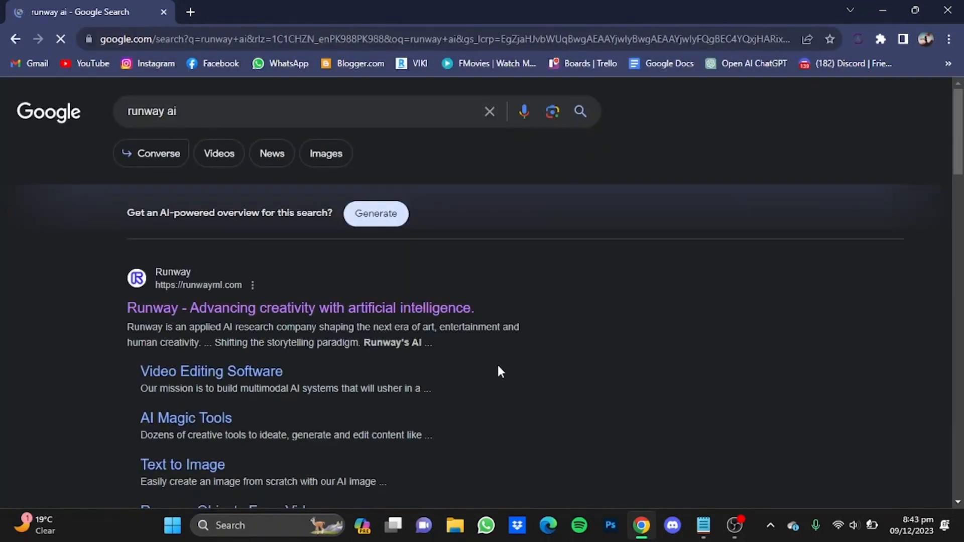
click(371, 316)
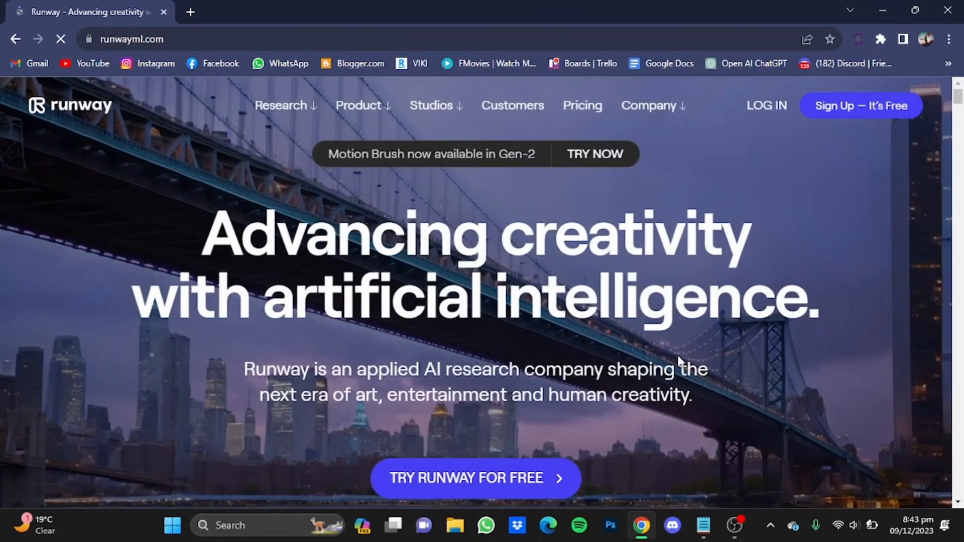
Enter the Runway web app and open the Gen-2 Text/Image to Video tool.
click(495, 481)
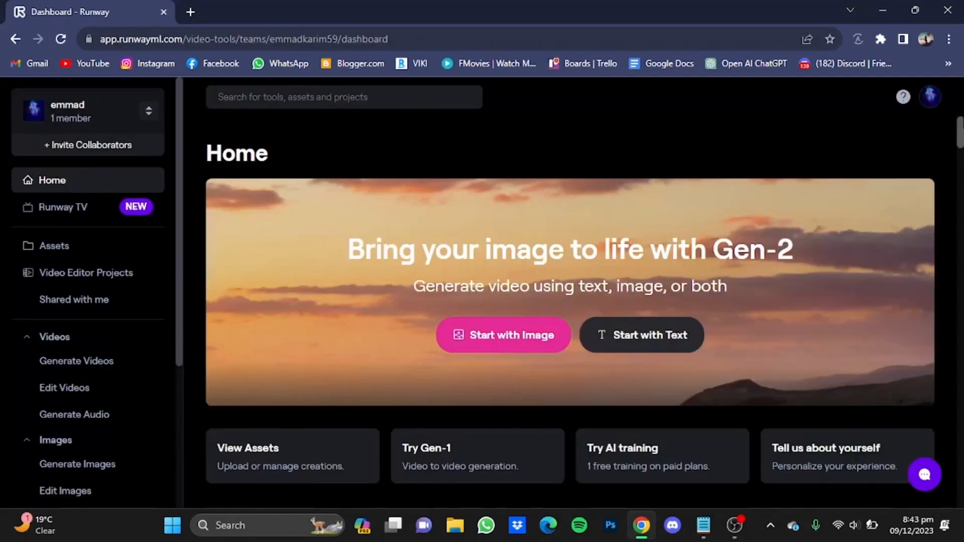
scroll(961, 132, down, 5)
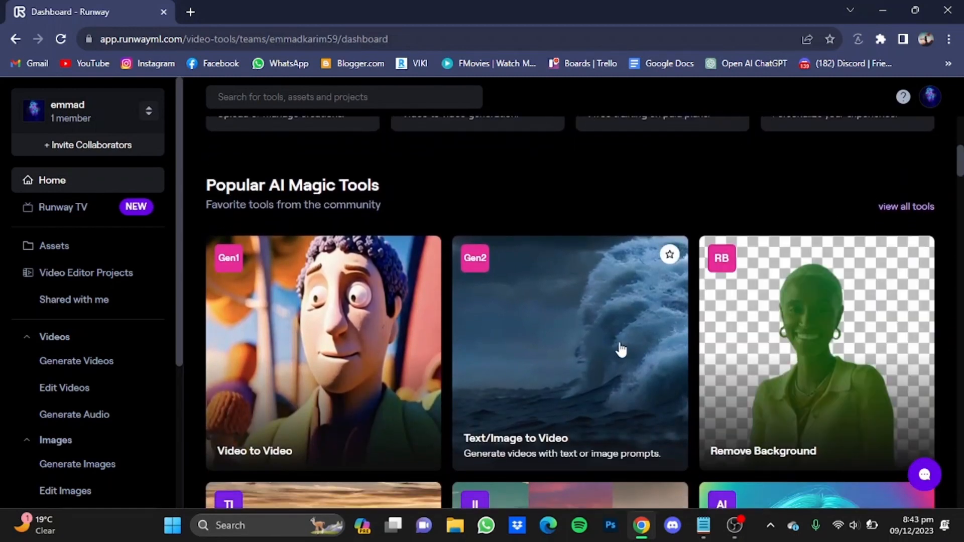
click(592, 344)
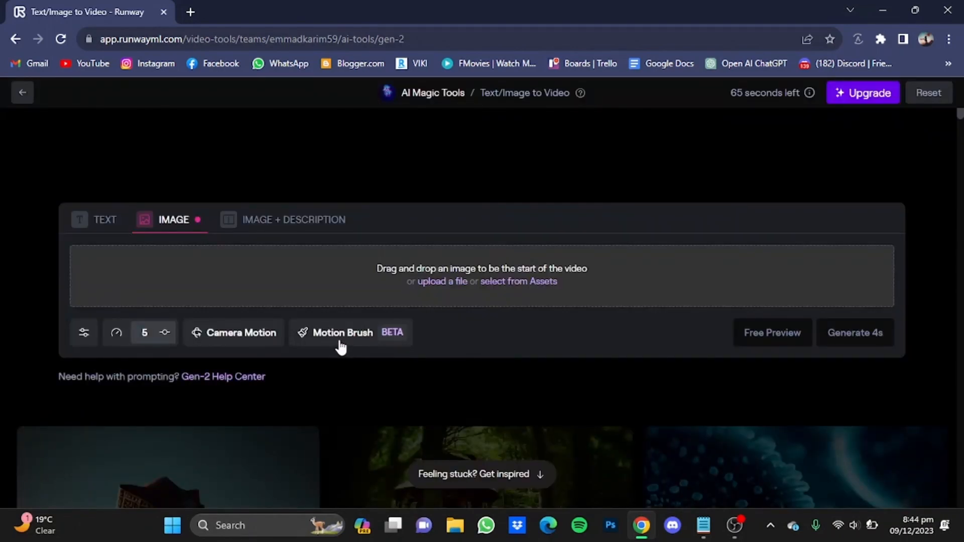
Upload the "bus img" file from Downloads as the video's starting image and switch to Image + Description mode.
click(482, 263)
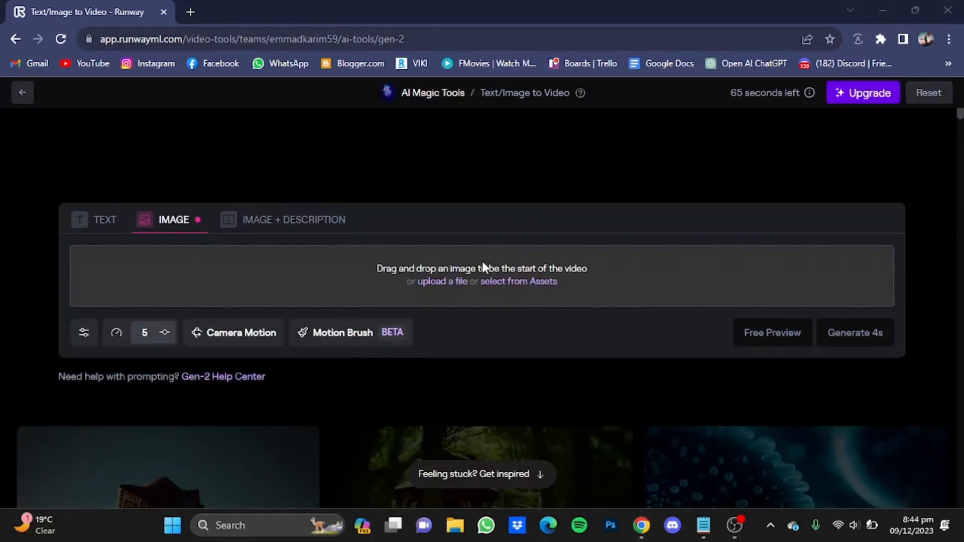
click(453, 282)
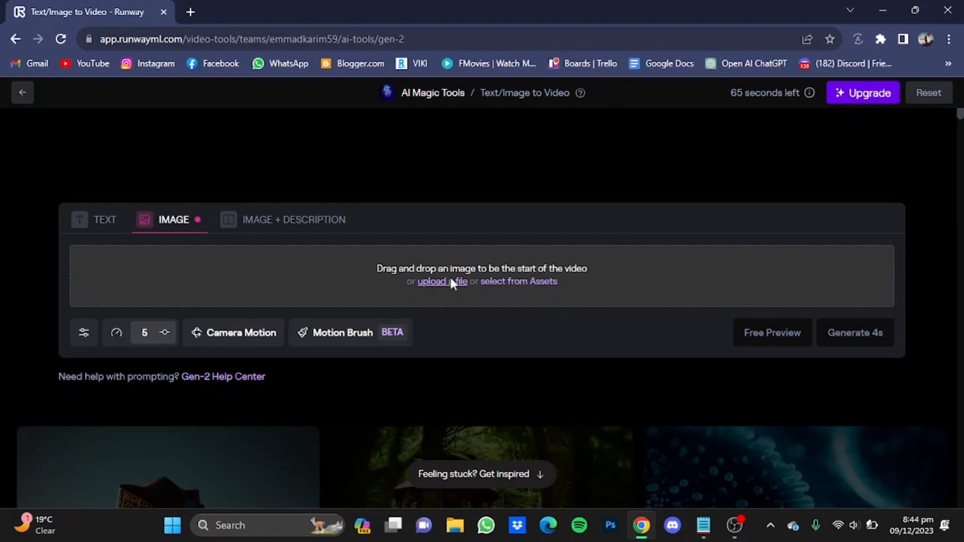
click(452, 282)
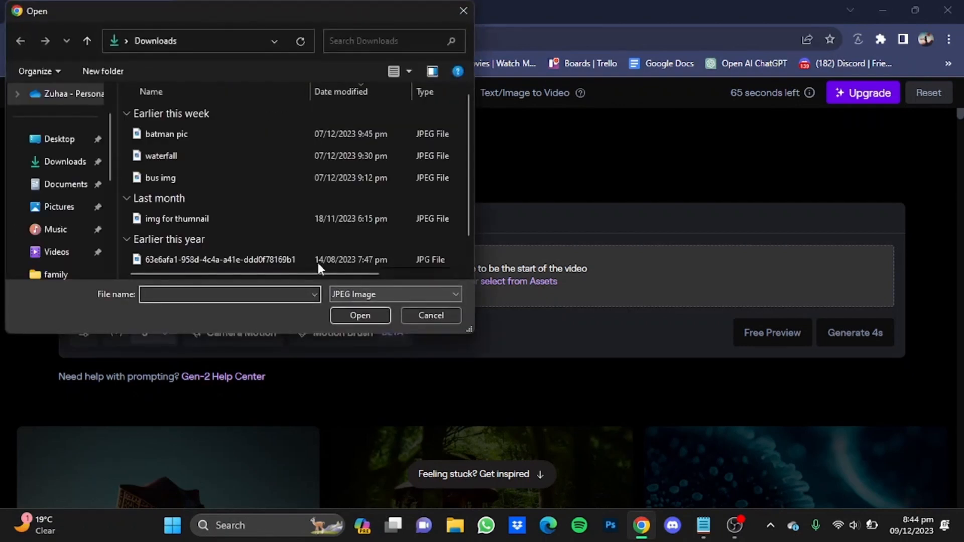
click(151, 179)
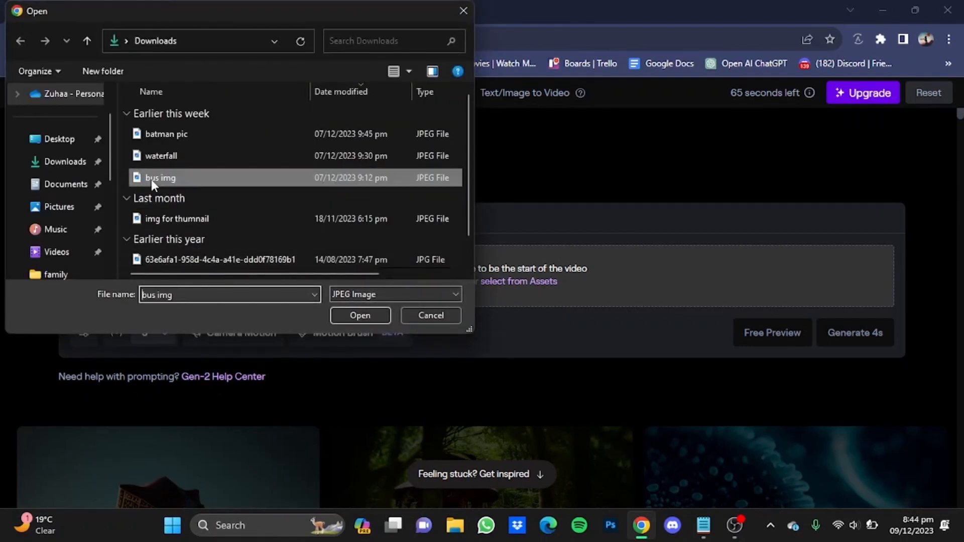
click(344, 321)
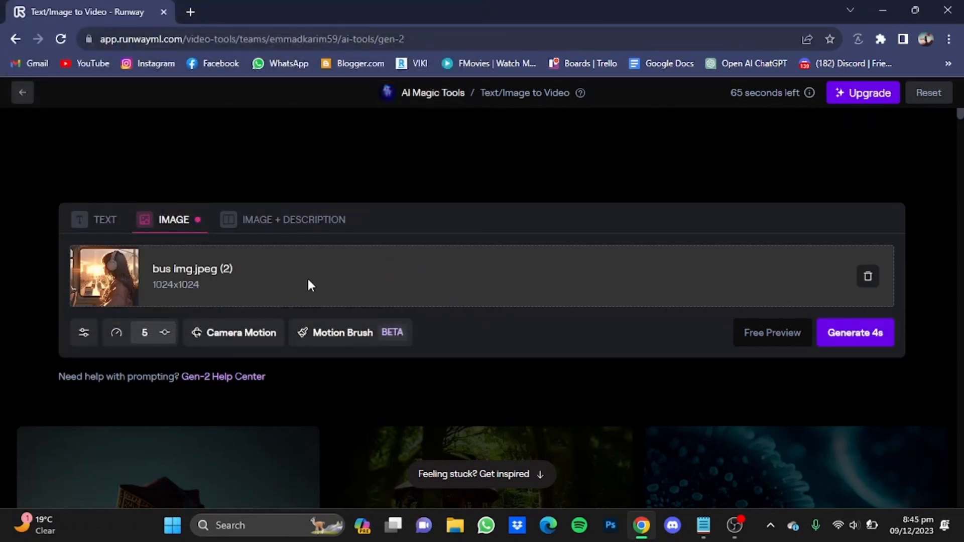
click(281, 221)
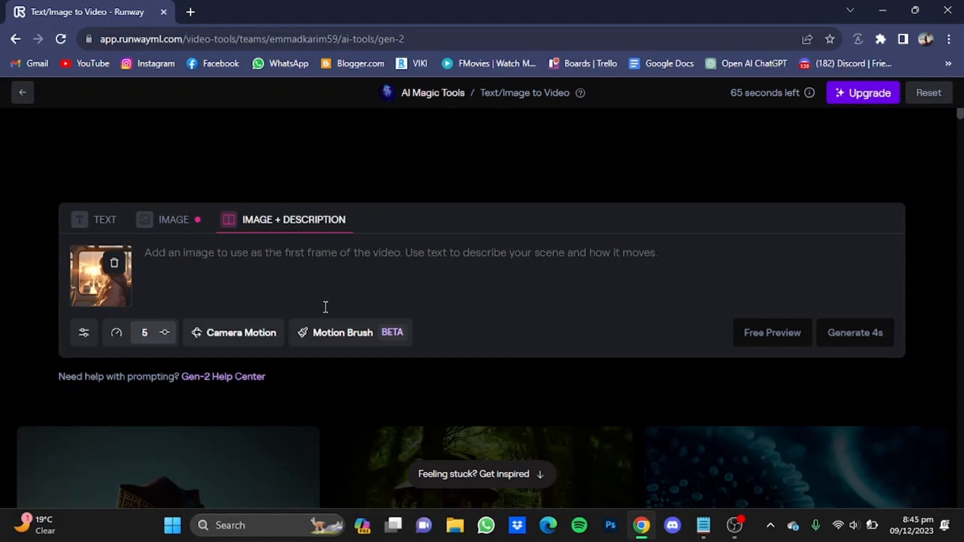
Paint the view outside the bus window around the girl with the Motion Brush.
click(333, 335)
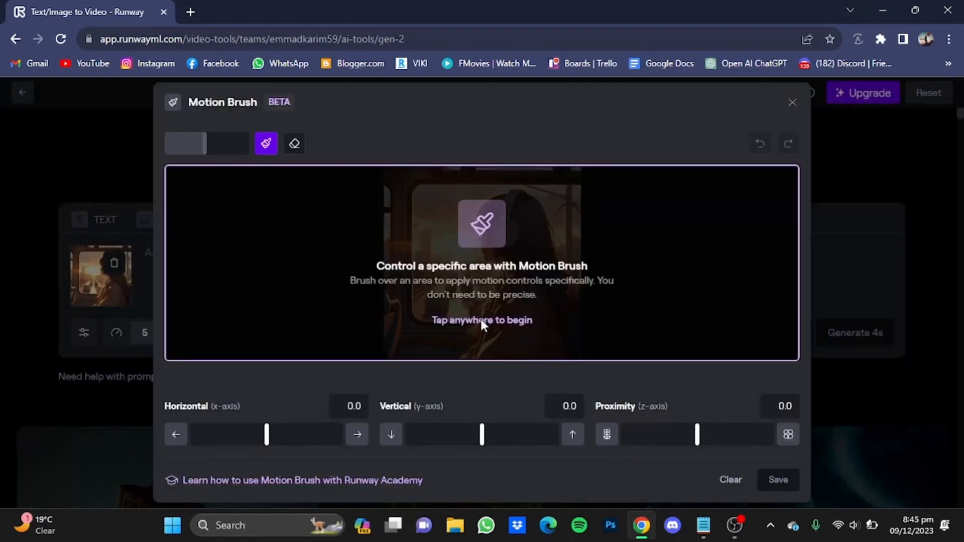
click(481, 321)
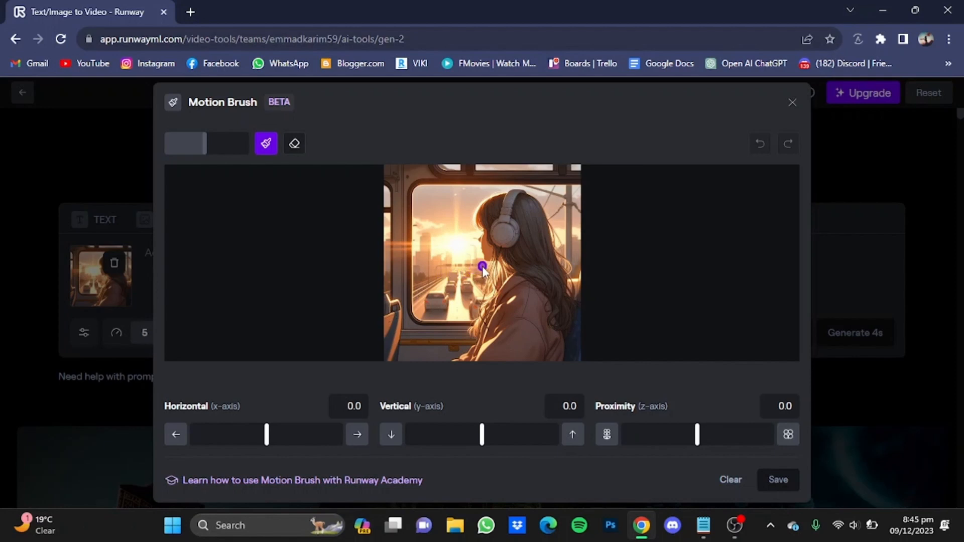
drag(483, 271, 475, 316)
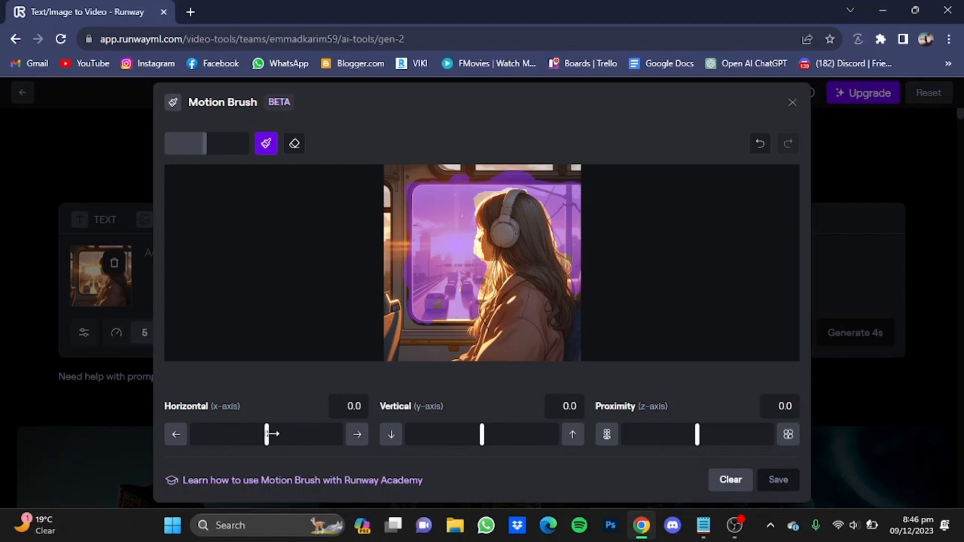
Set the brushed area's horizontal motion to -3.7 and save the Motion Brush settings.
mouse_move(266, 434)
mouse_down()
mouse_move(231, 434)
mouse_move(271, 433)
mouse_up()
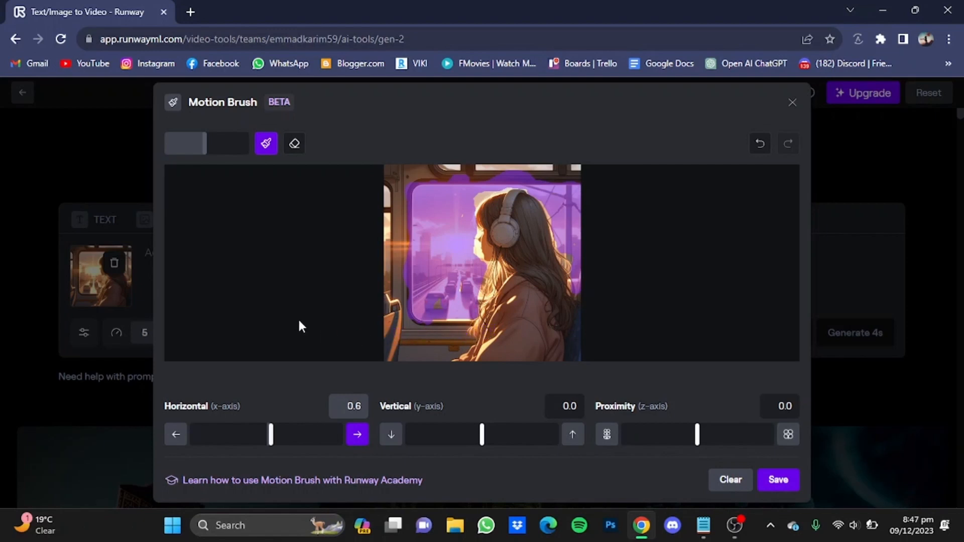
drag(271, 435, 238, 440)
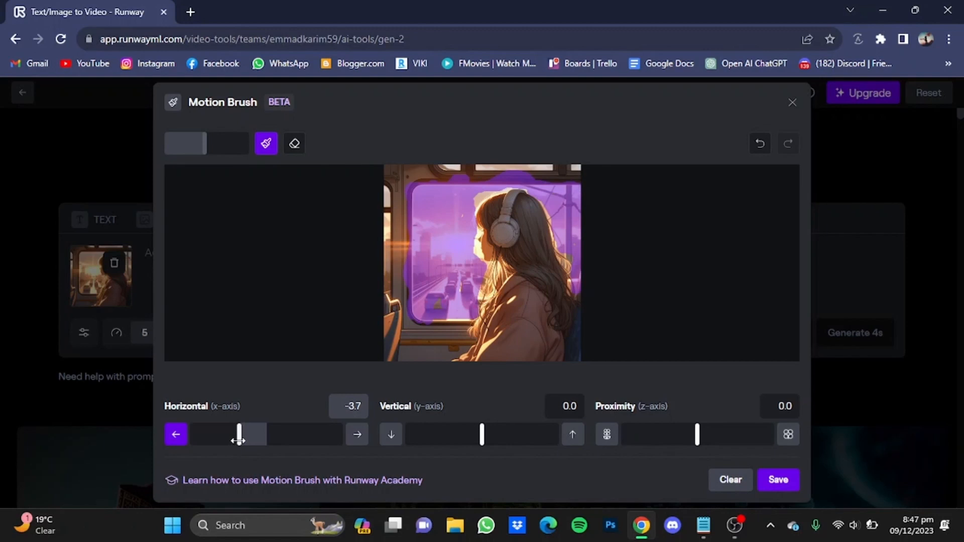
click(792, 483)
Enter the prompt "move the image in such a way that it feels like the train is moving without having much effect on the girl".
click(370, 271)
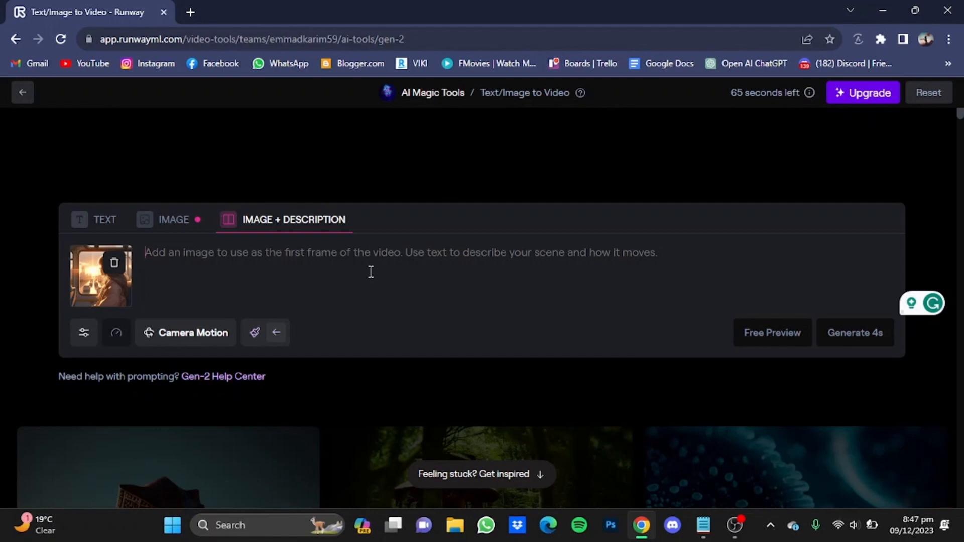
text(move the )
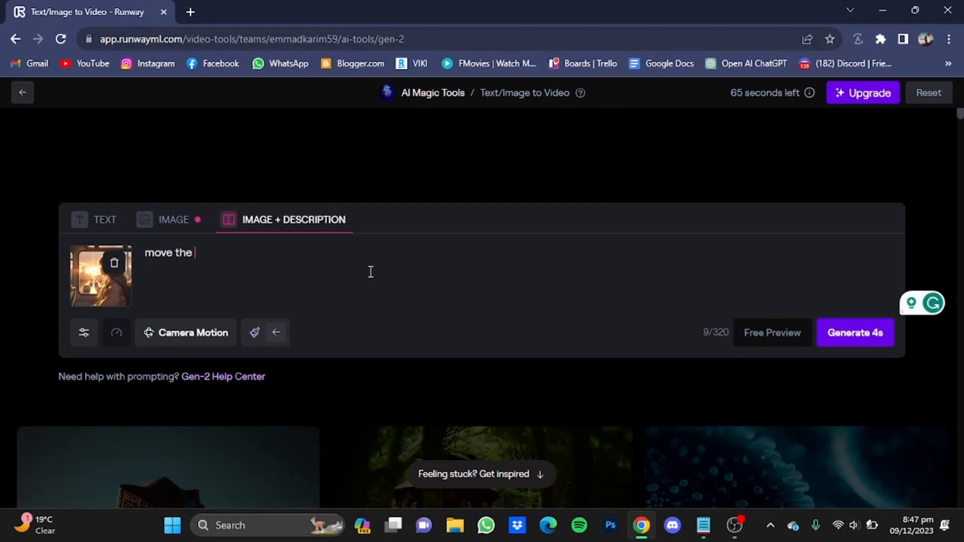
text(im)
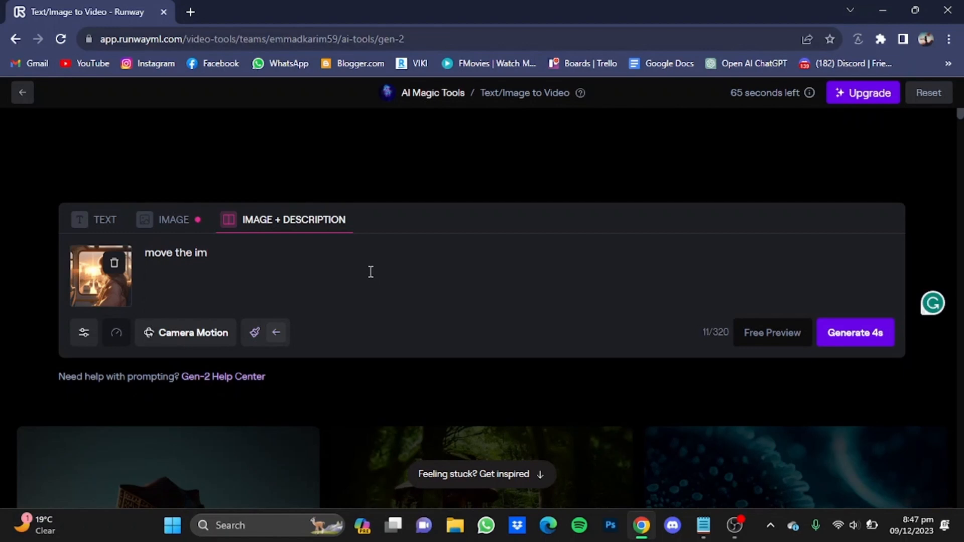
text(age in such a way )
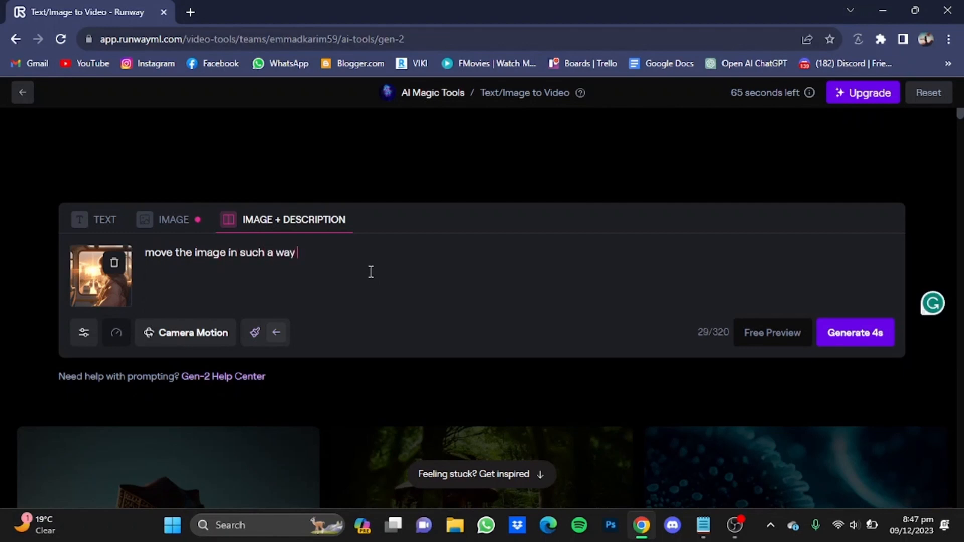
text(that it feels li)
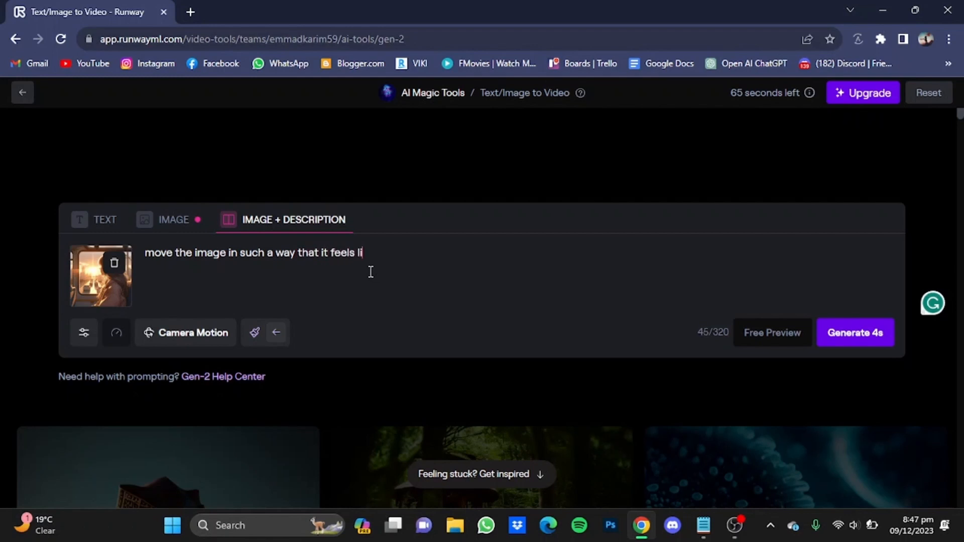
text(ke the train is mo)
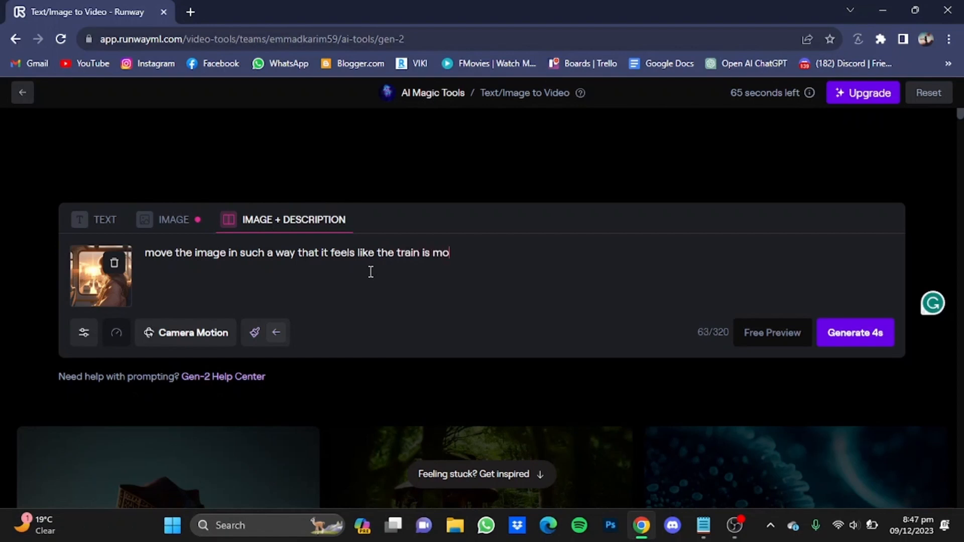
text(ving without having)
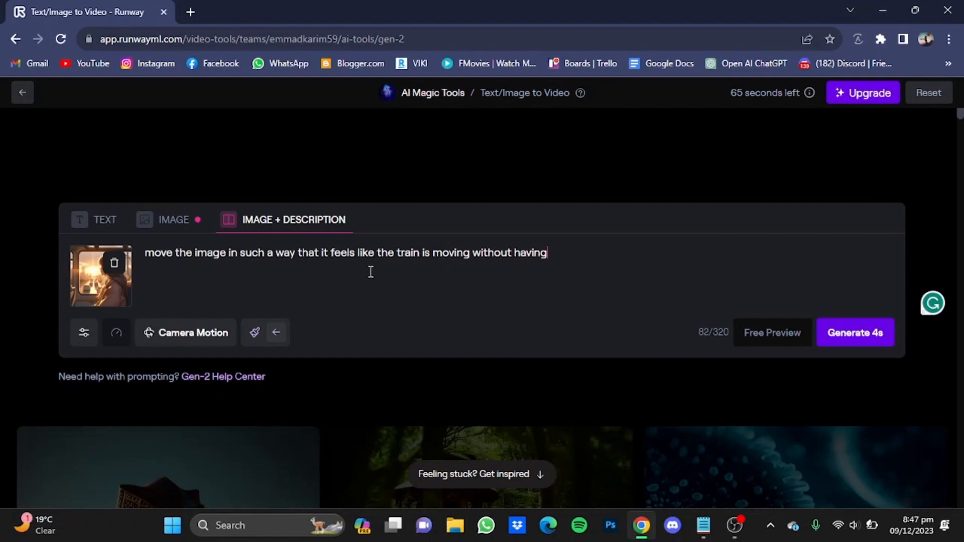
text( much effect on the )
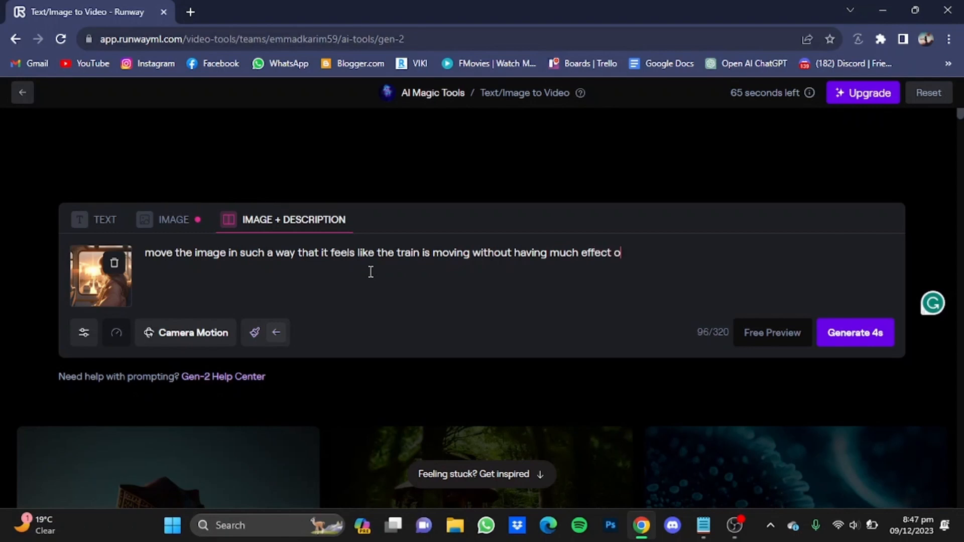
text(girl)
Generate the 4-second video of the girl at the bus window and play it back.
click(848, 332)
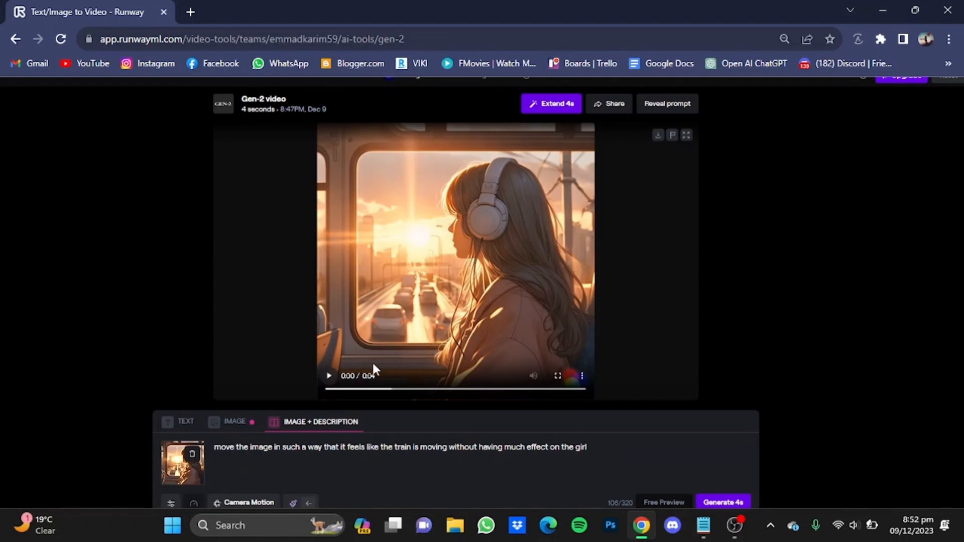
click(328, 375)
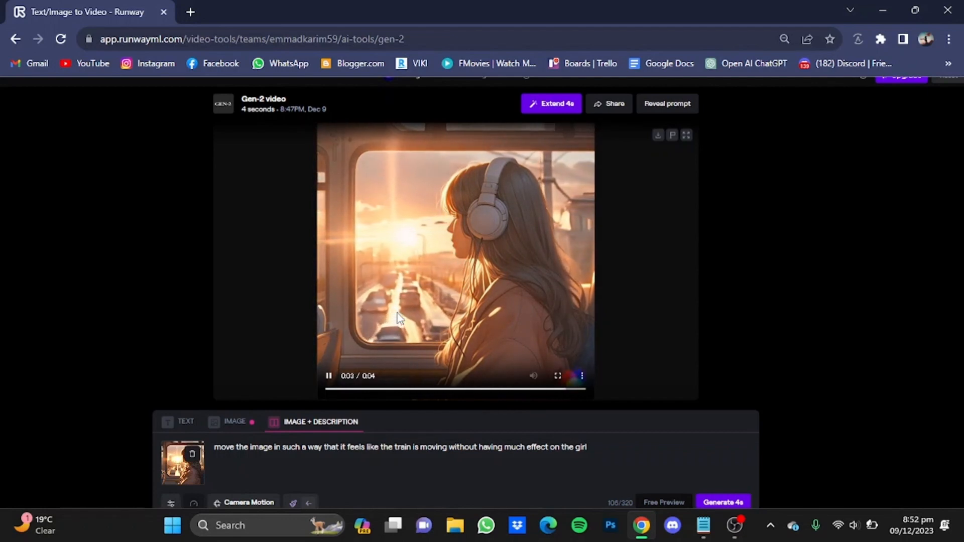
click(395, 311)
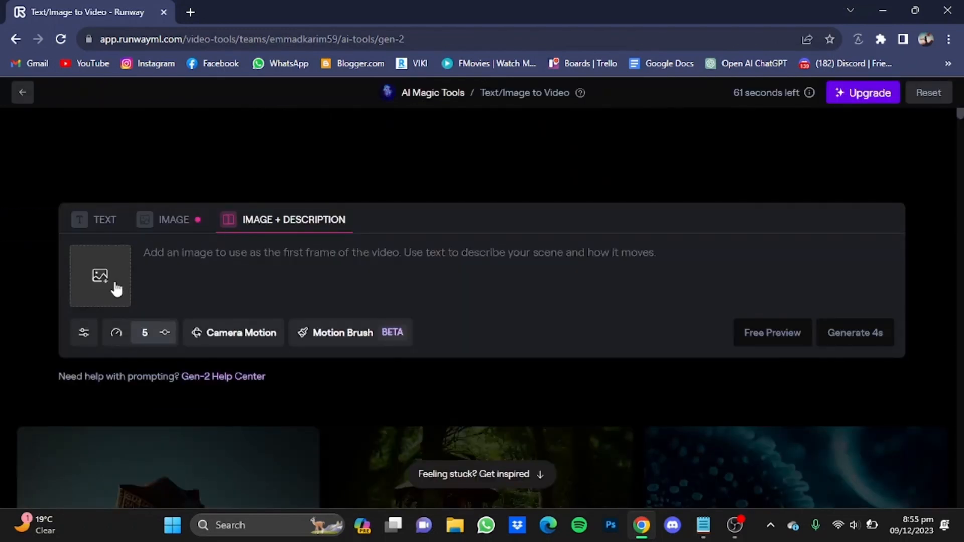
Choose the Batman image with the flaming sword from the existing assets as the first frame.
click(117, 287)
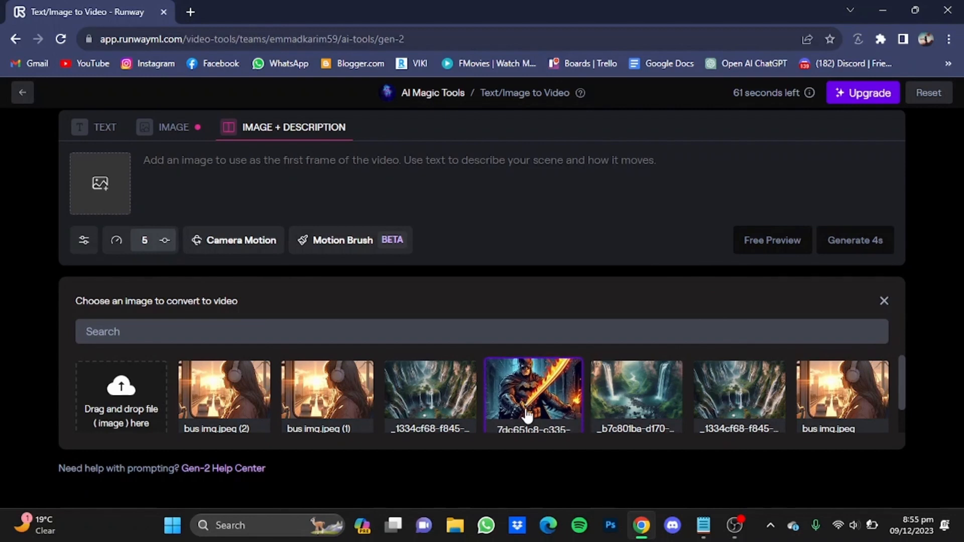
drag(527, 417, 123, 414)
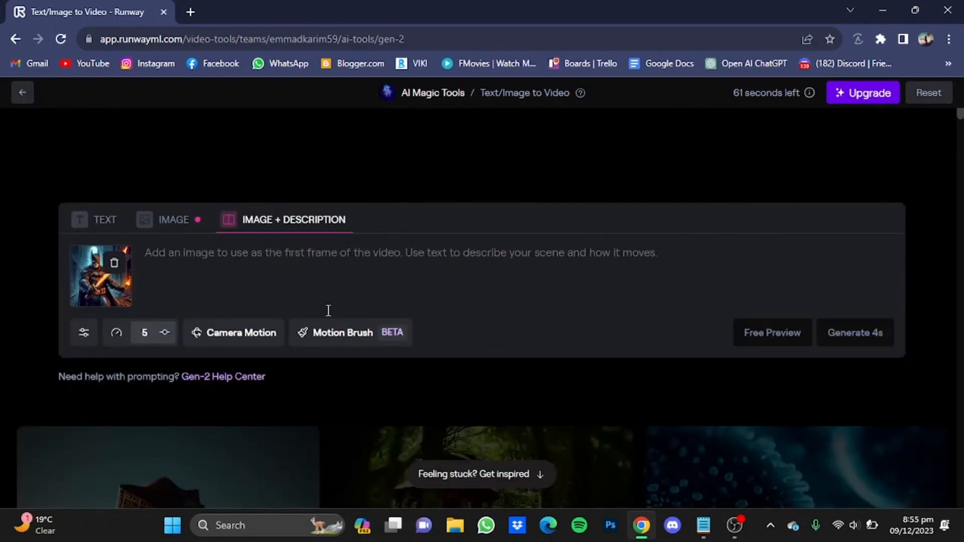
Brush motion over the flaming sword and the background fire, set its vertical motion to 0.8 and save it.
click(335, 335)
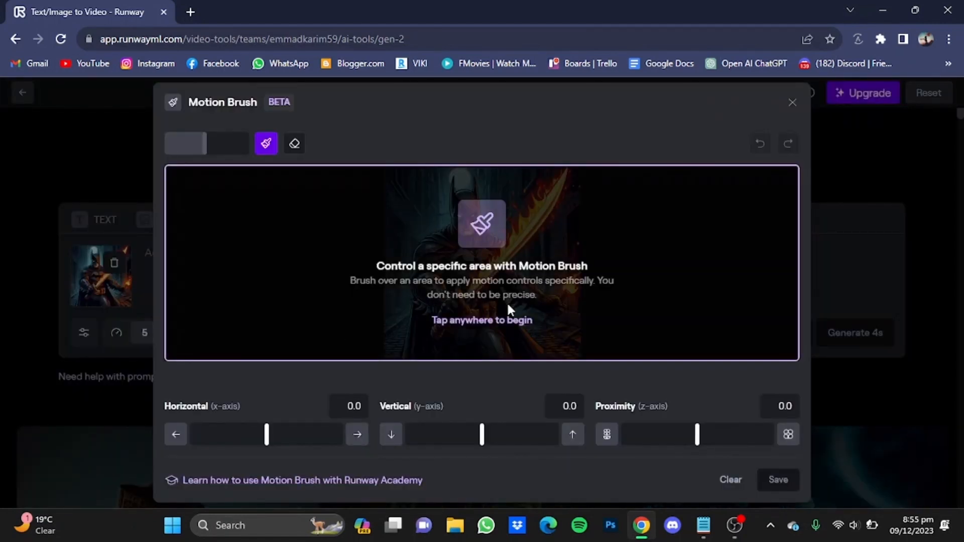
click(508, 306)
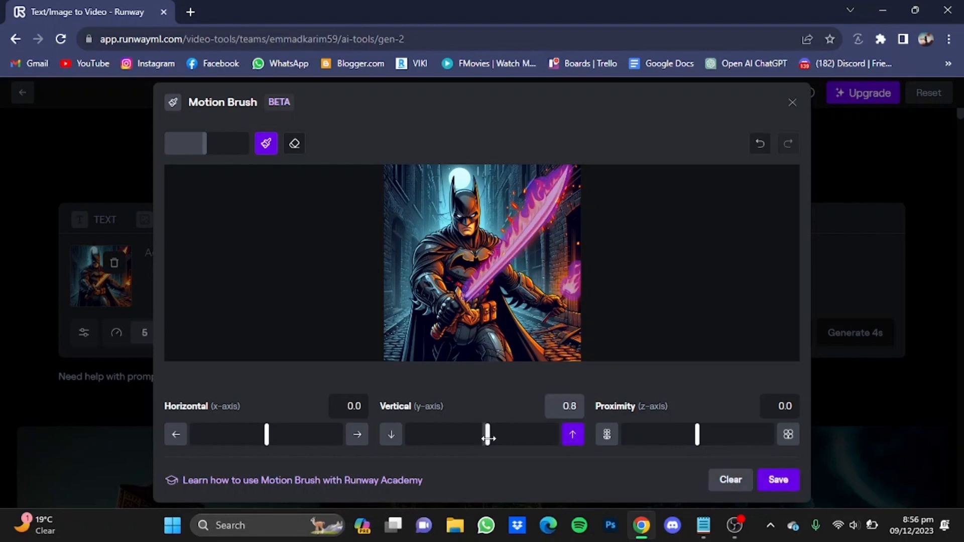
drag(485, 437, 490, 438)
click(779, 480)
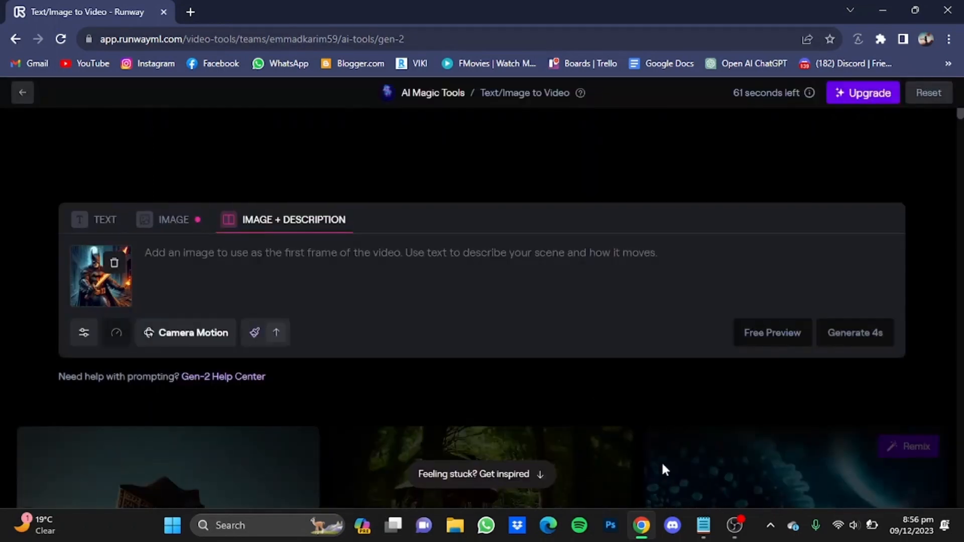
Enter the prompt "make it look like as the fire on the sword and the torch is still on and is moving".
click(480, 257)
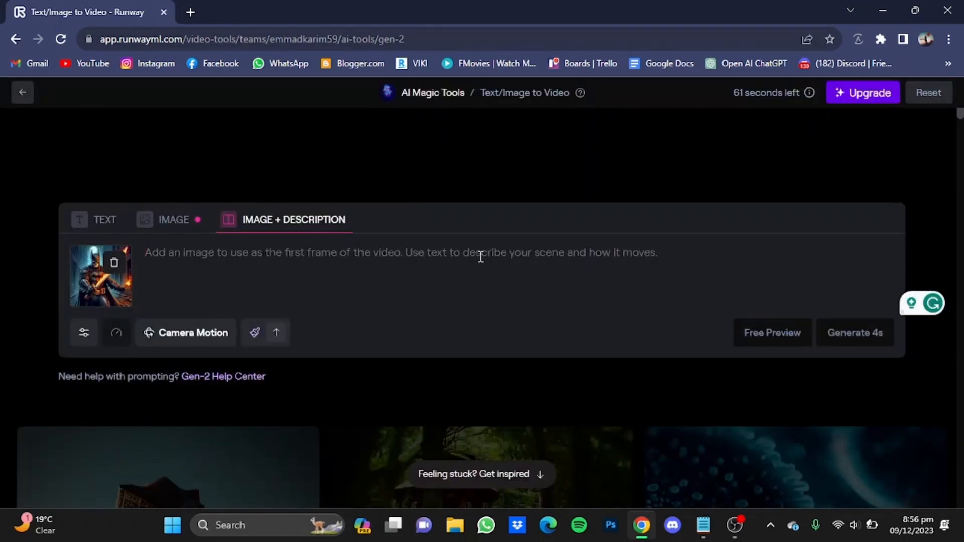
text(make it )
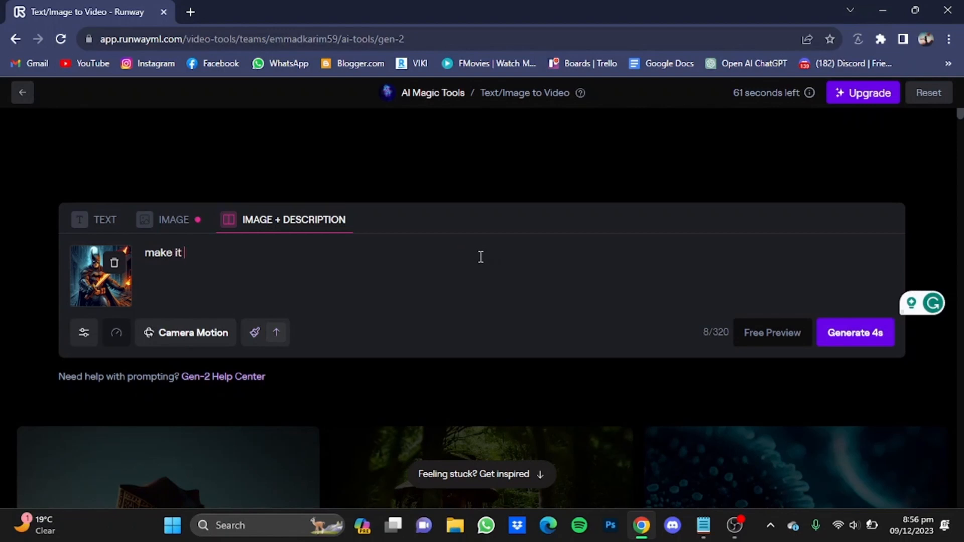
text(look lik)
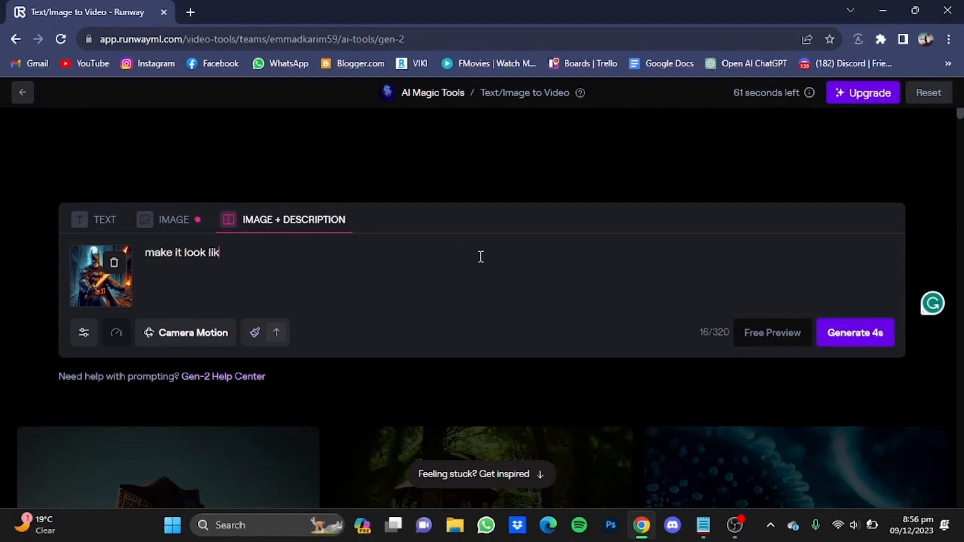
text(e as the fire on)
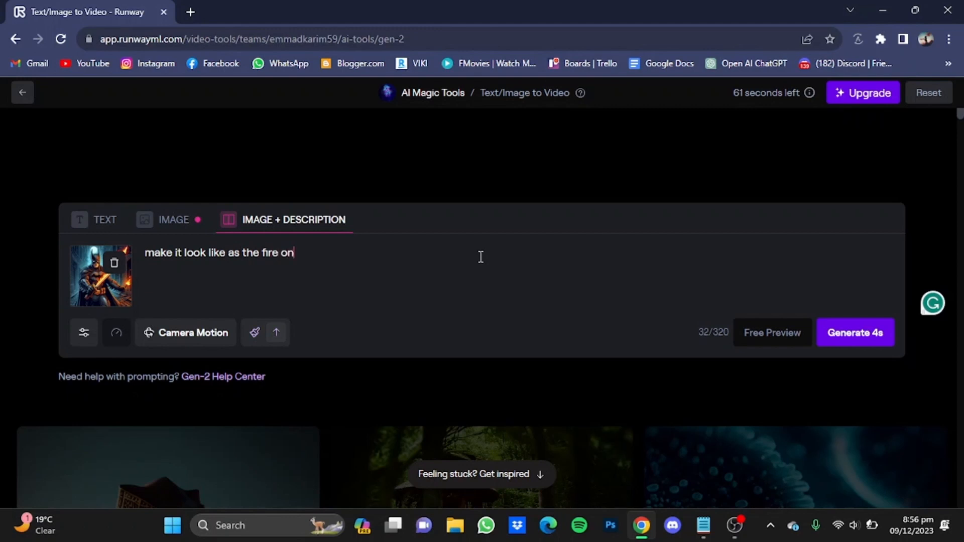
text( the sword and the t)
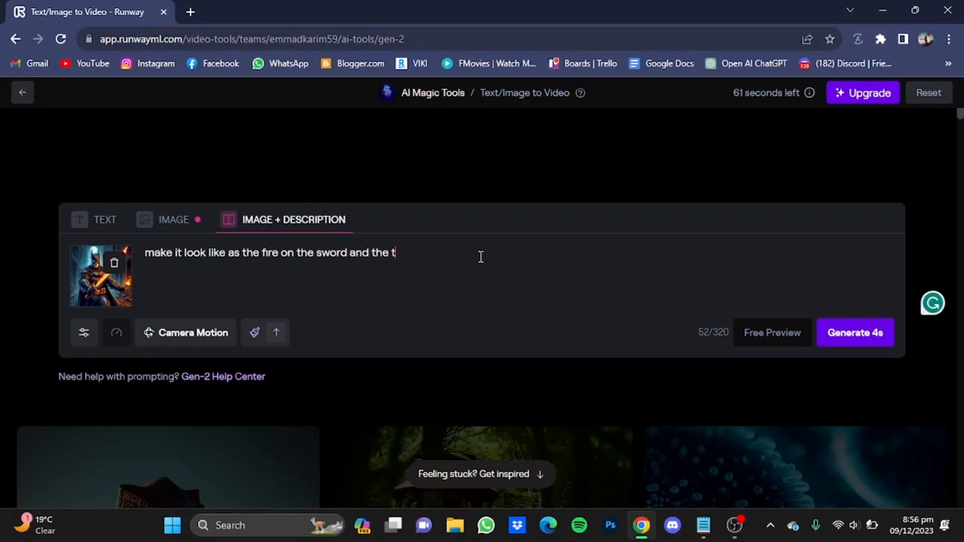
text(orch is still on )
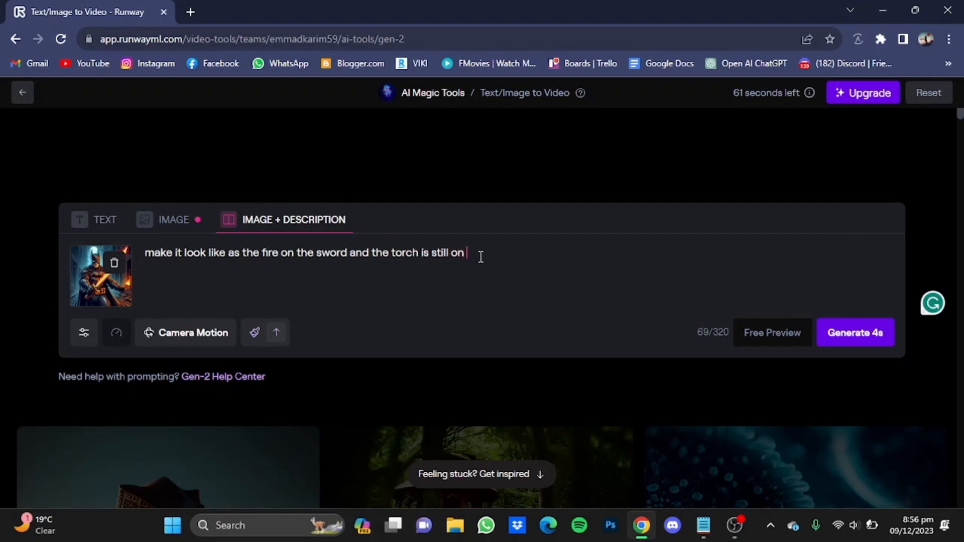
text(and is moving)
Set the camera motion's zoom to -2.0 for the Batman image and save it.
click(230, 336)
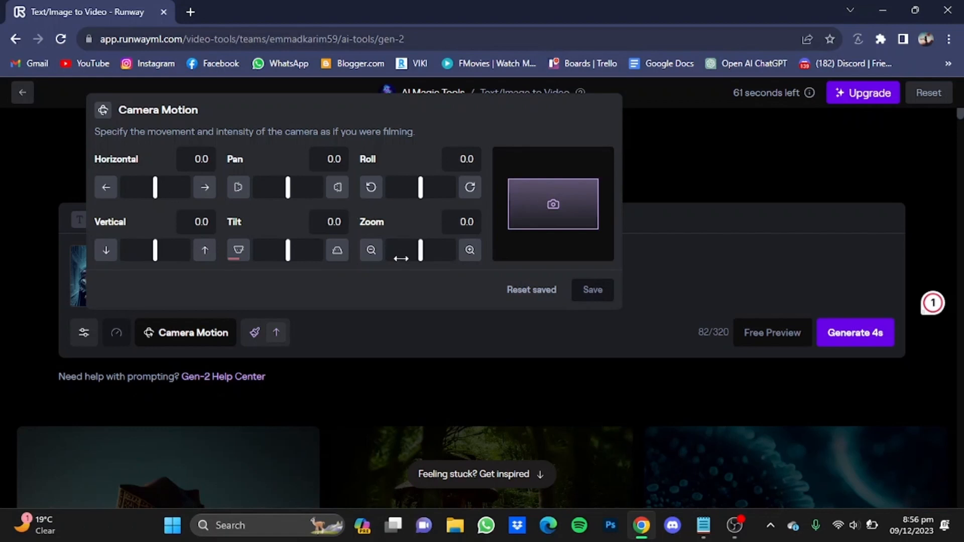
click(371, 250)
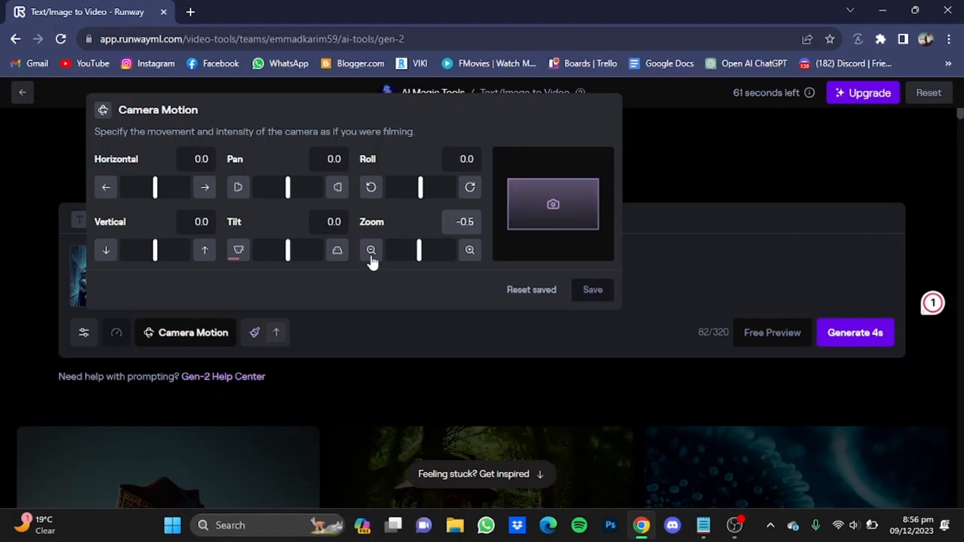
click(371, 253)
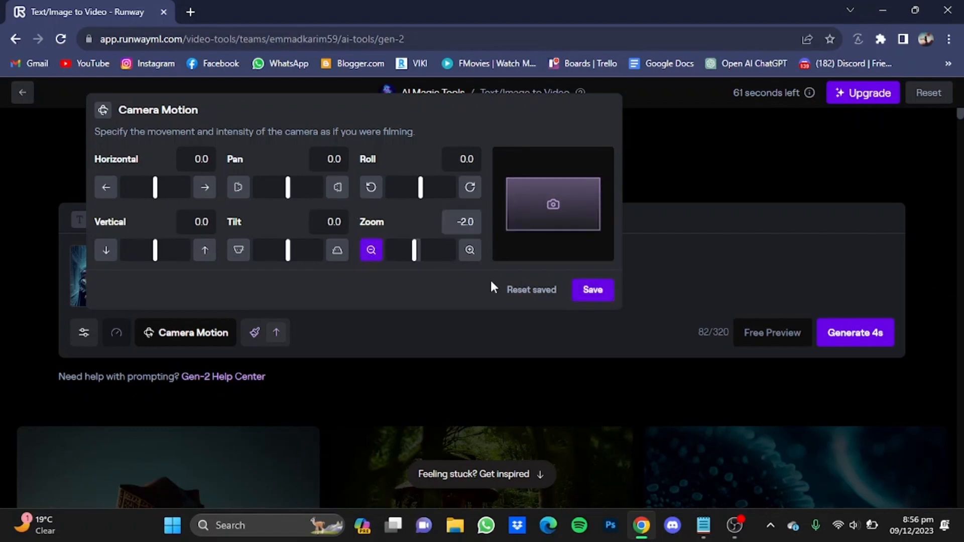
click(598, 301)
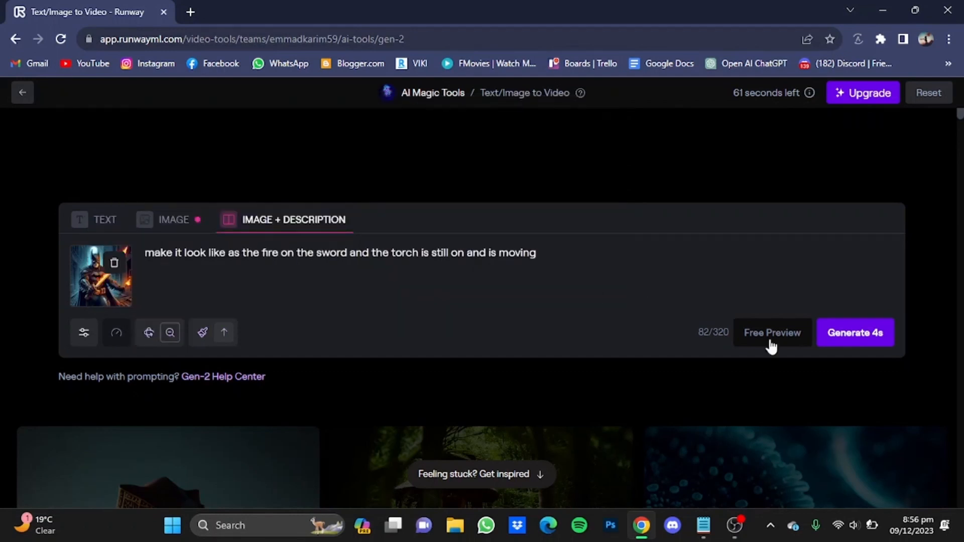
Generate the 4-second video of Batman with the flaming sword and play it in full screen.
click(839, 336)
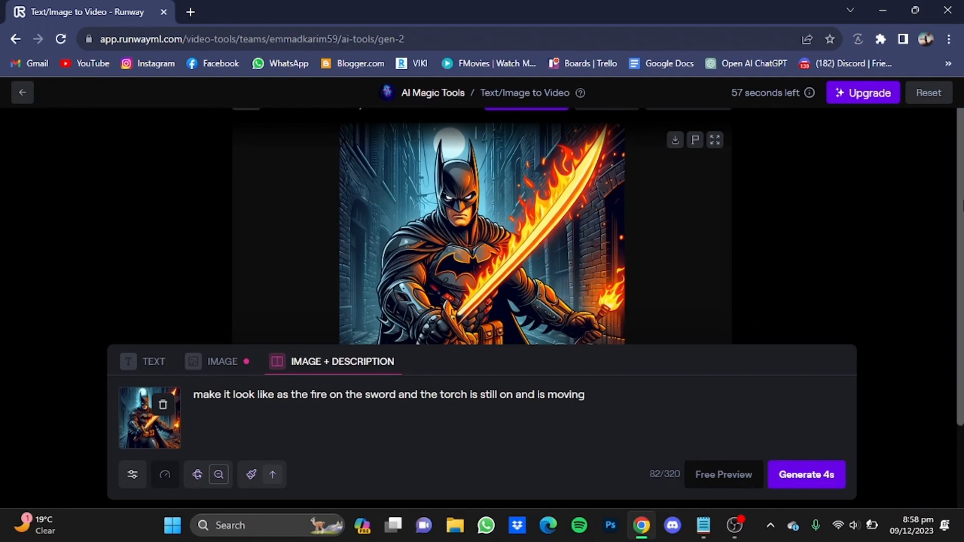
scroll(603, 322, down, 2)
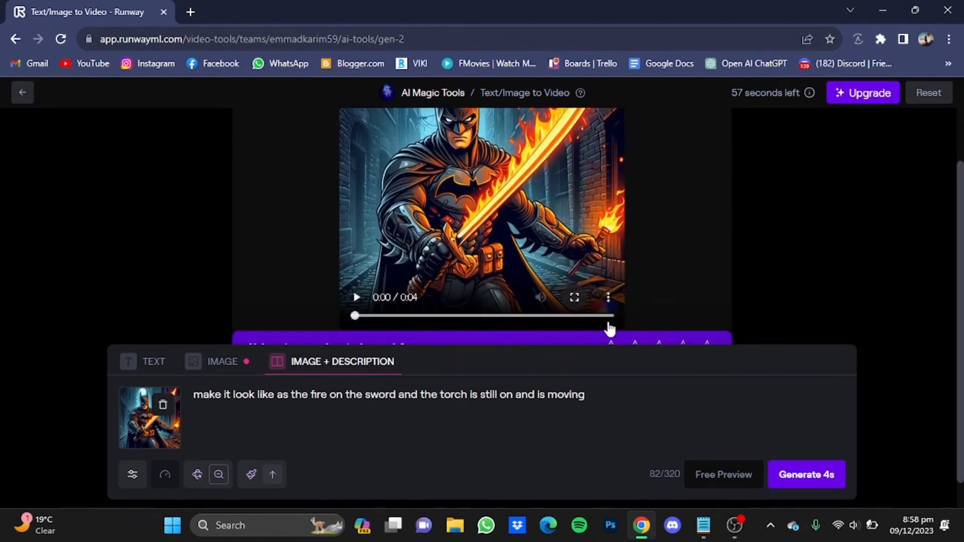
click(575, 299)
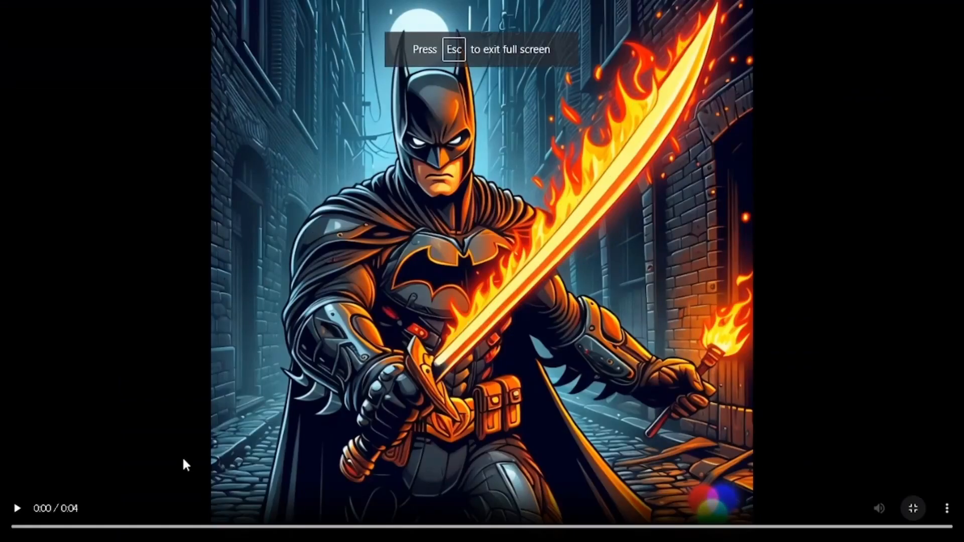
click(17, 509)
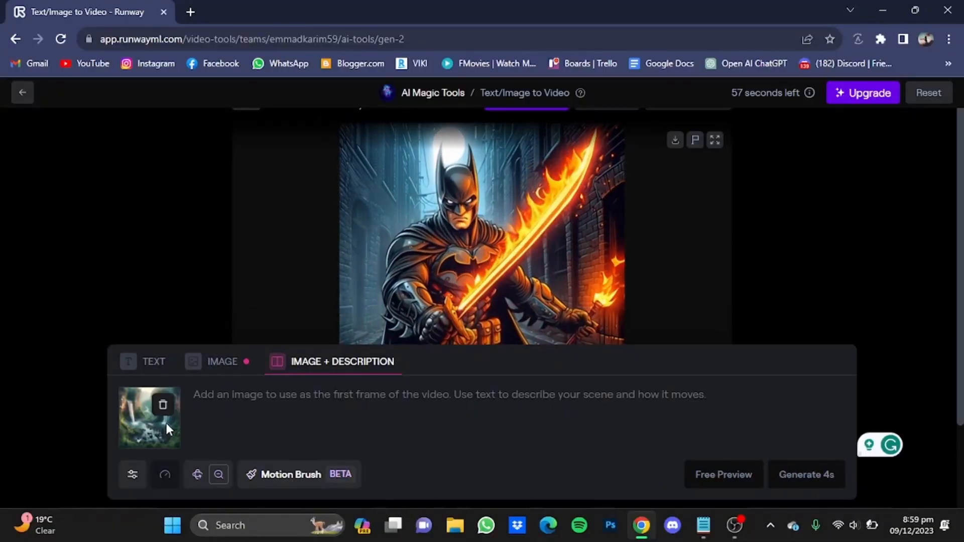
Brush motion over both waterfalls in the valley image, set their vertical motion to -0.1 and save it.
click(335, 475)
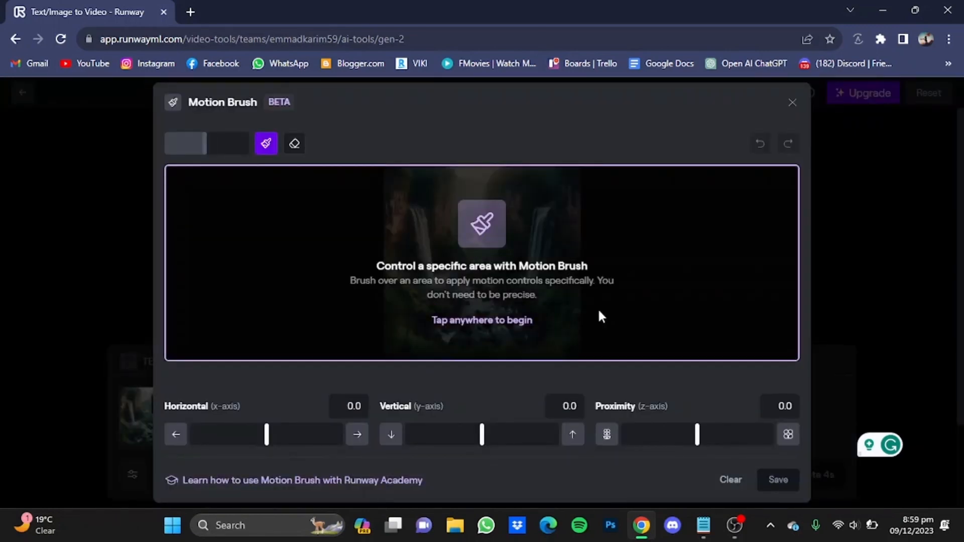
click(484, 322)
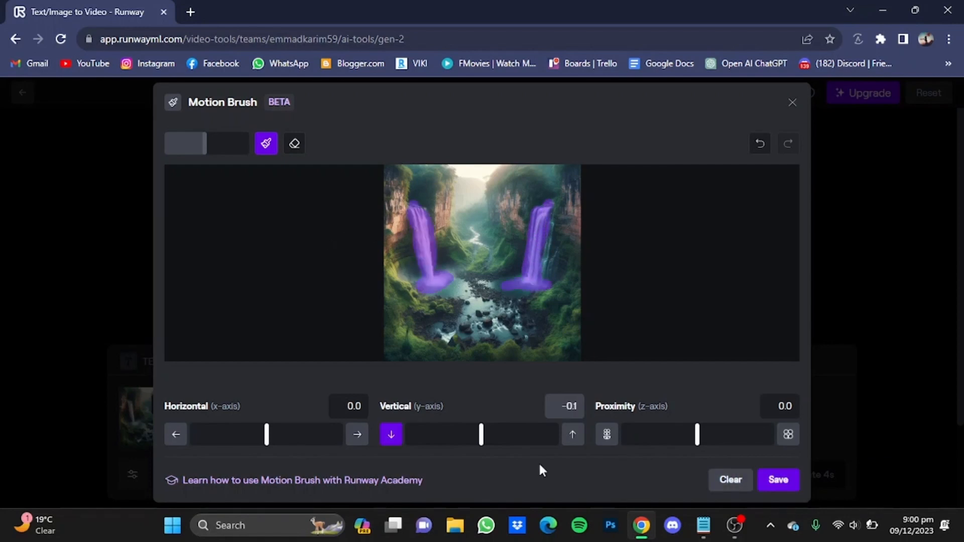
click(778, 481)
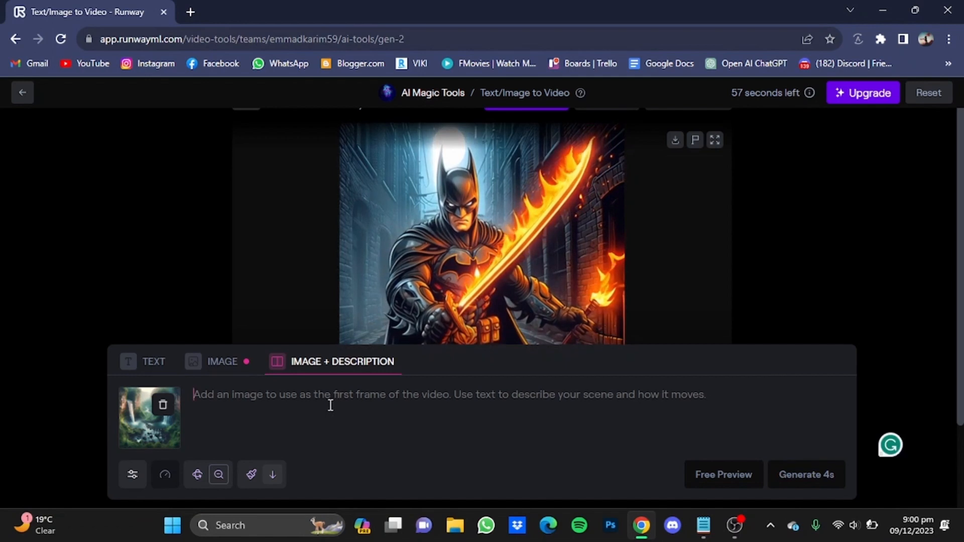
Enter the prompt "make it feel like that the waterfall is running" for the waterfall image.
text(make i)
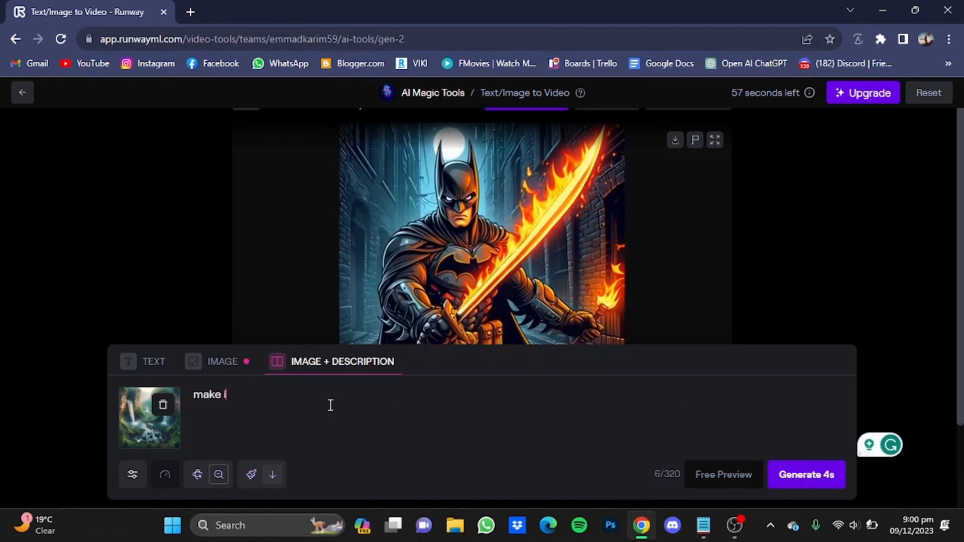
text(t feel )
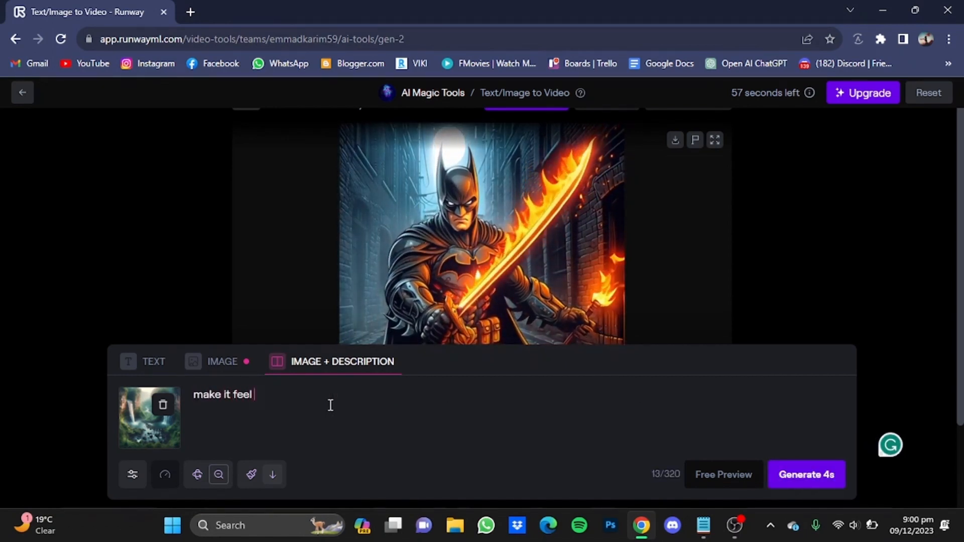
text(like tha)
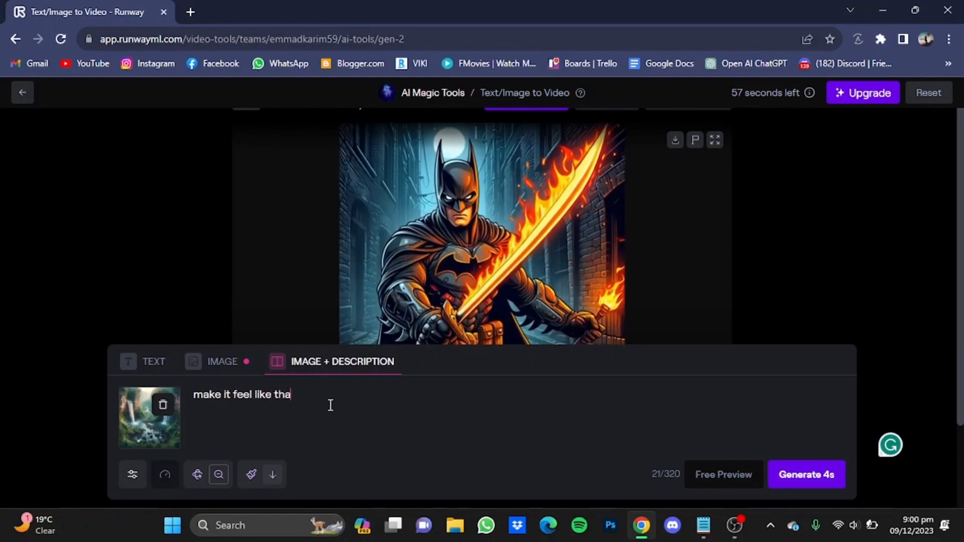
text(t th)
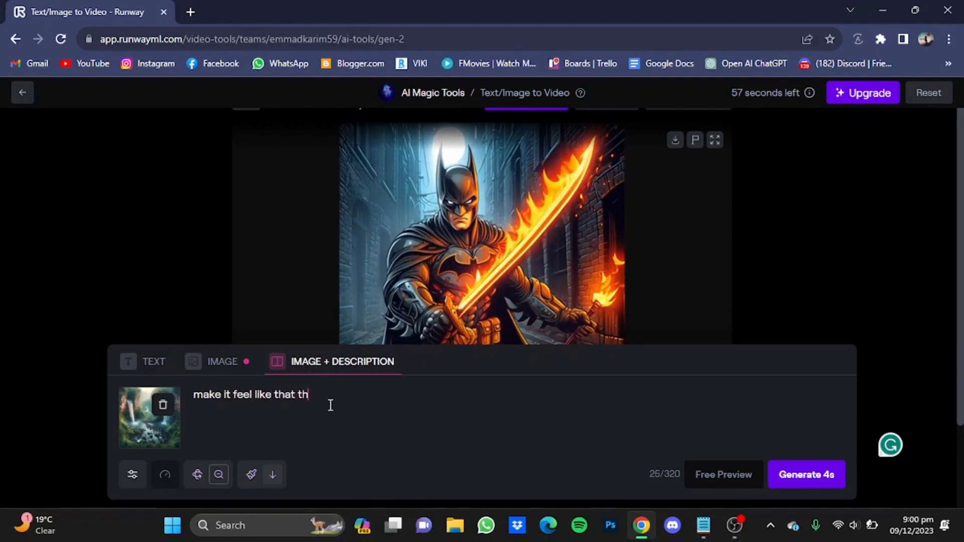
text(e water)
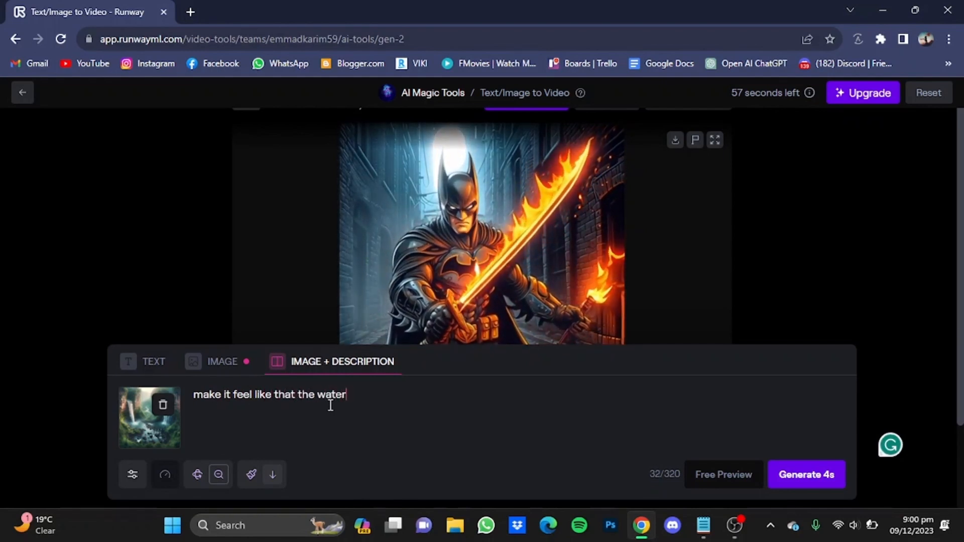
text(fall )
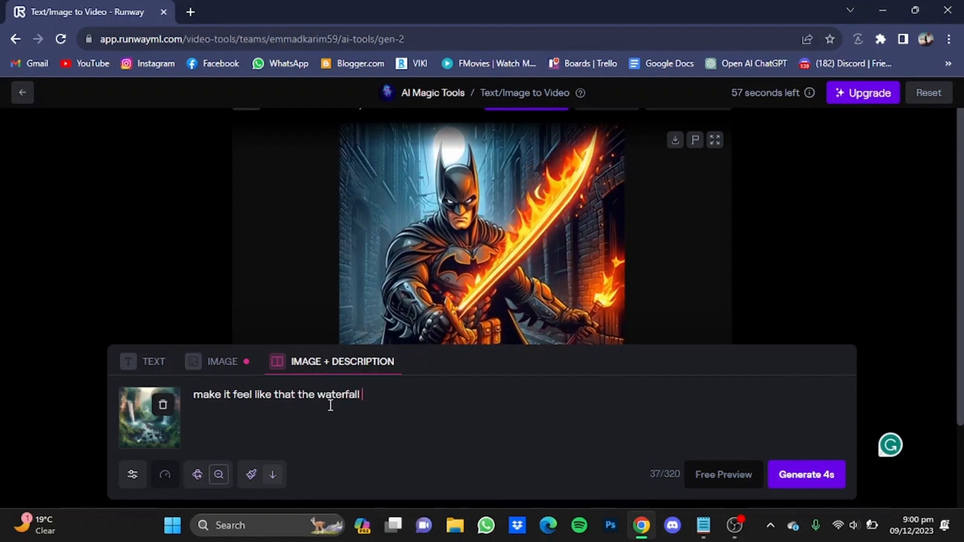
text(is running)
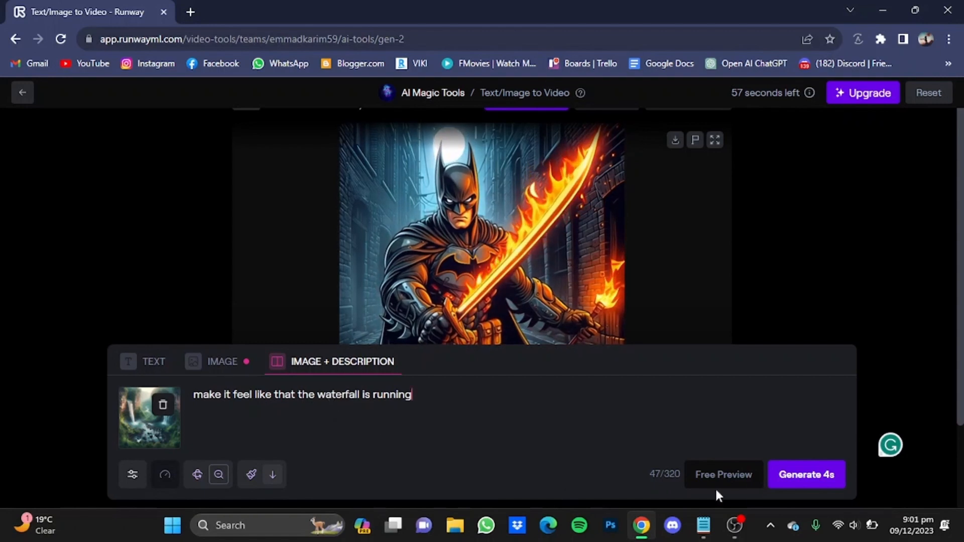
Generate the 4-second waterfall video and play it in full screen.
click(796, 482)
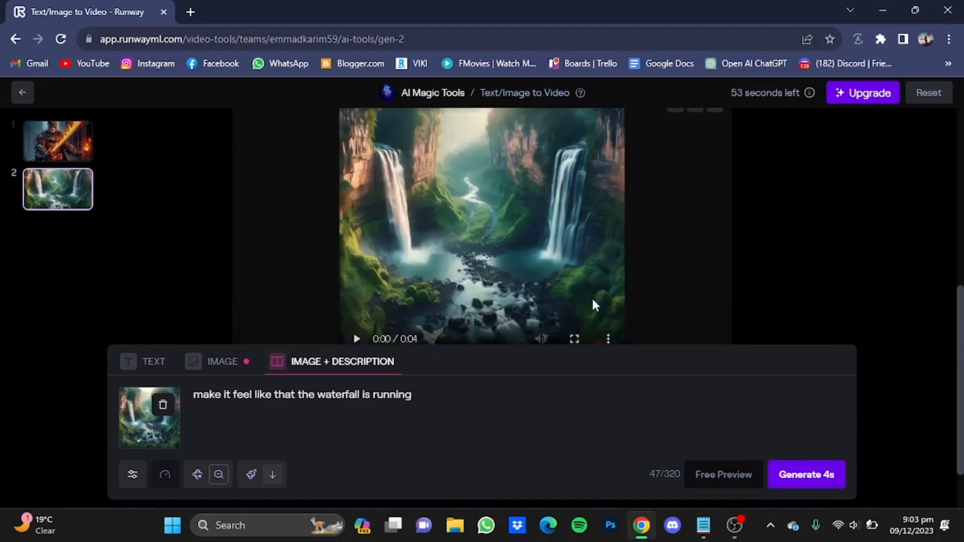
click(581, 333)
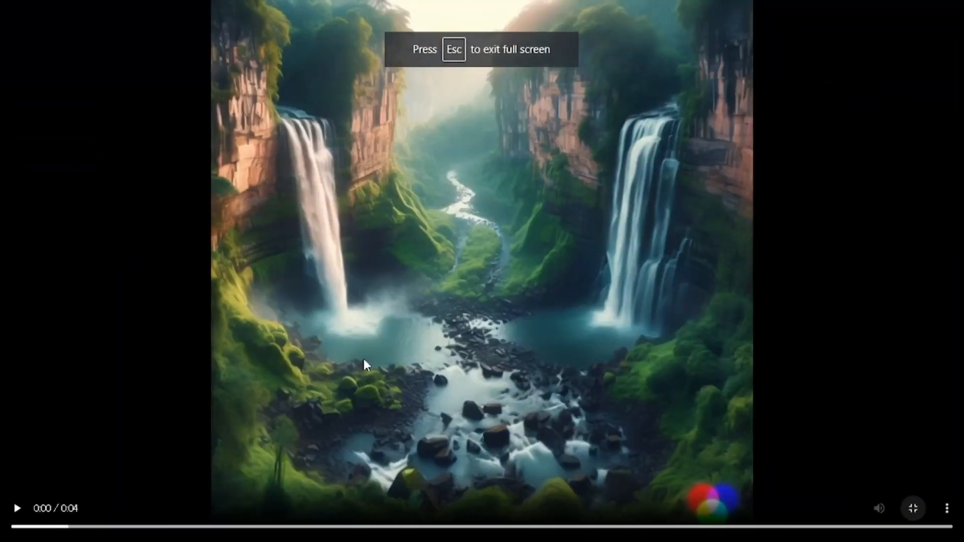
click(362, 357)
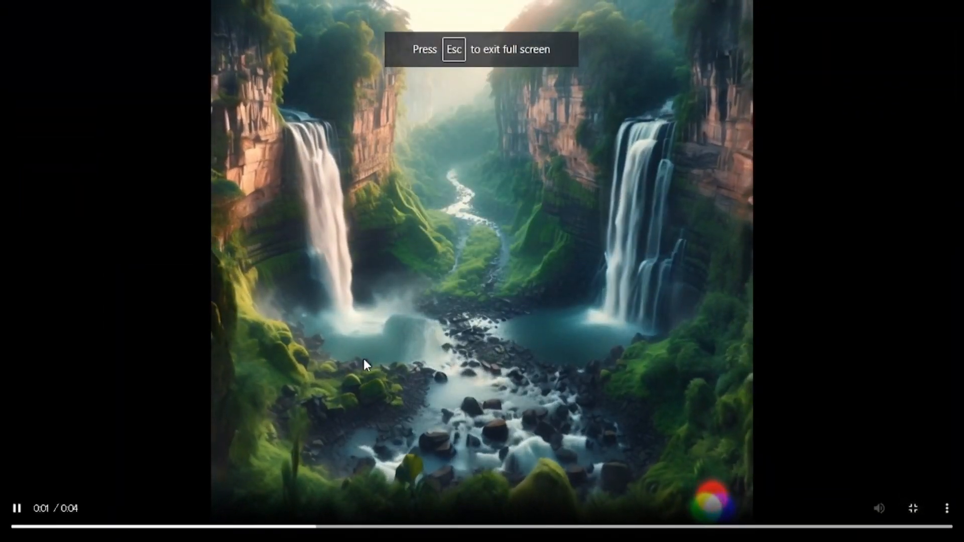